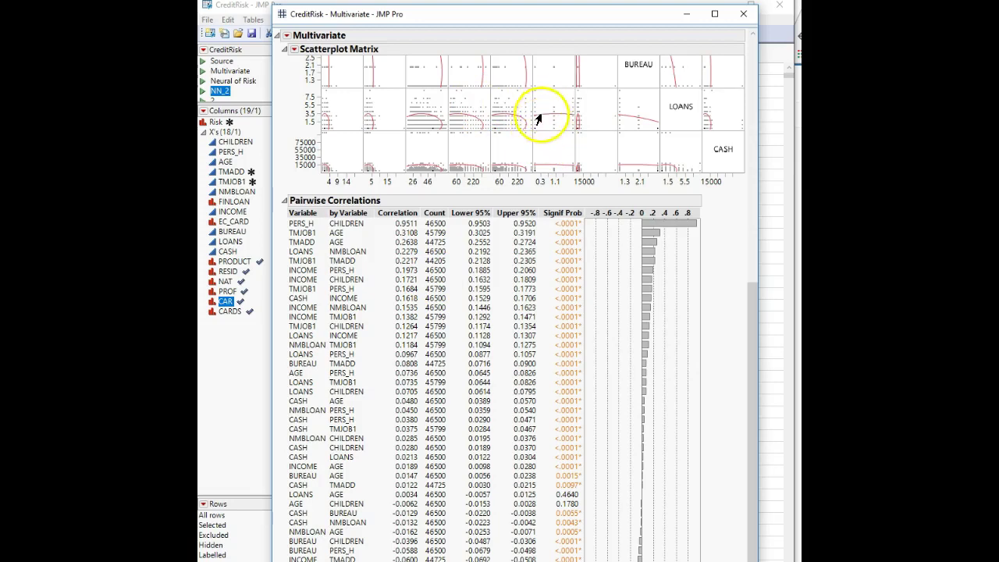
Save the Multivariate report's script to the CreditRisk table as 'Multivariate', then close the report
click(287, 37)
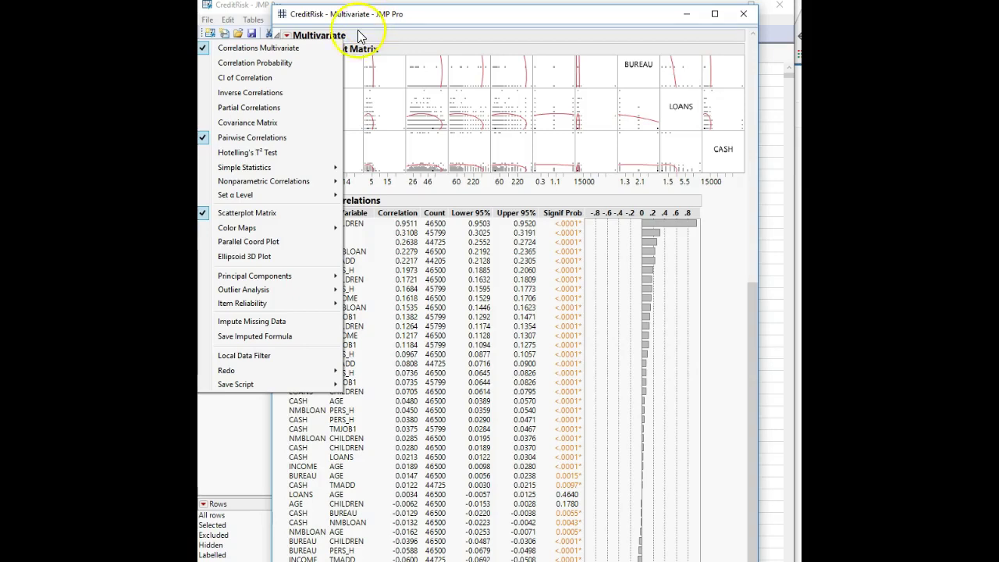
mouse_move(320, 384)
click(394, 384)
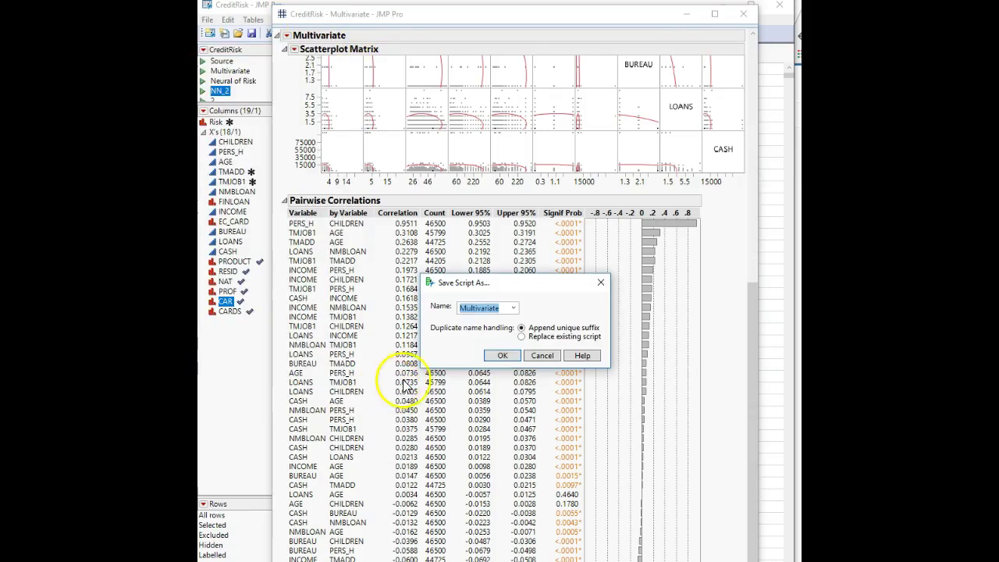
click(503, 355)
click(742, 13)
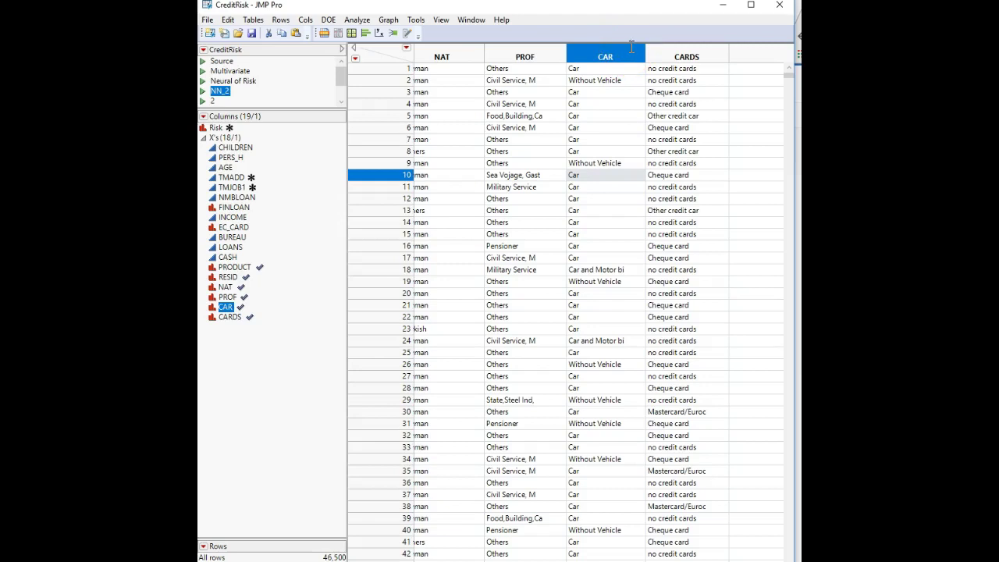
click(628, 105)
click(582, 9)
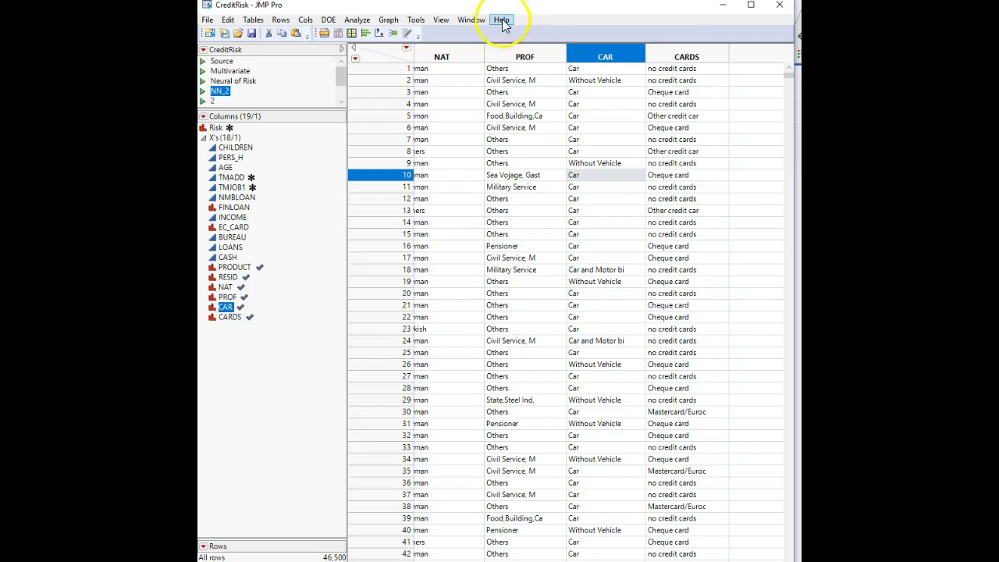
Start a Neural network analysis with Risk as the response variable
click(359, 21)
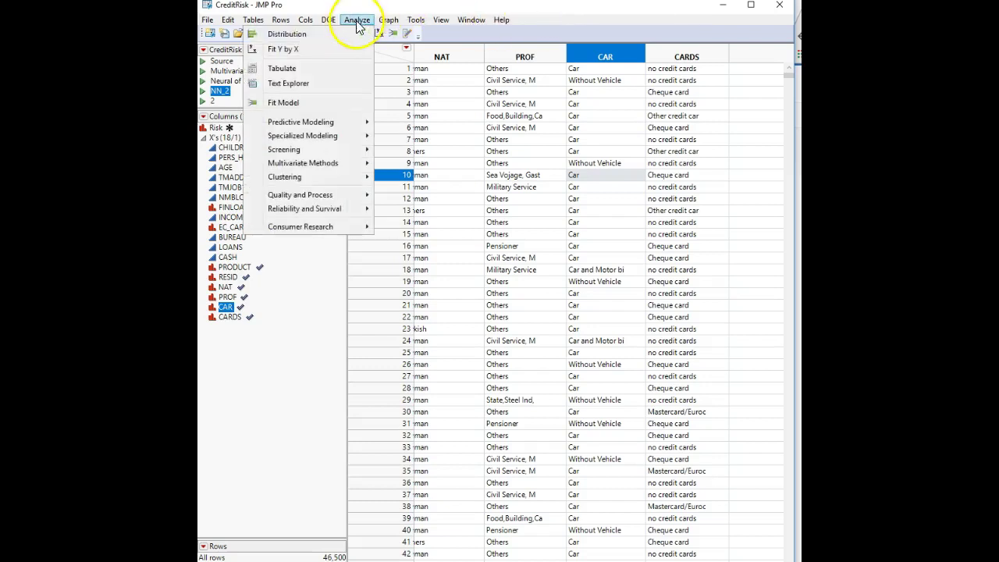
mouse_move(329, 125)
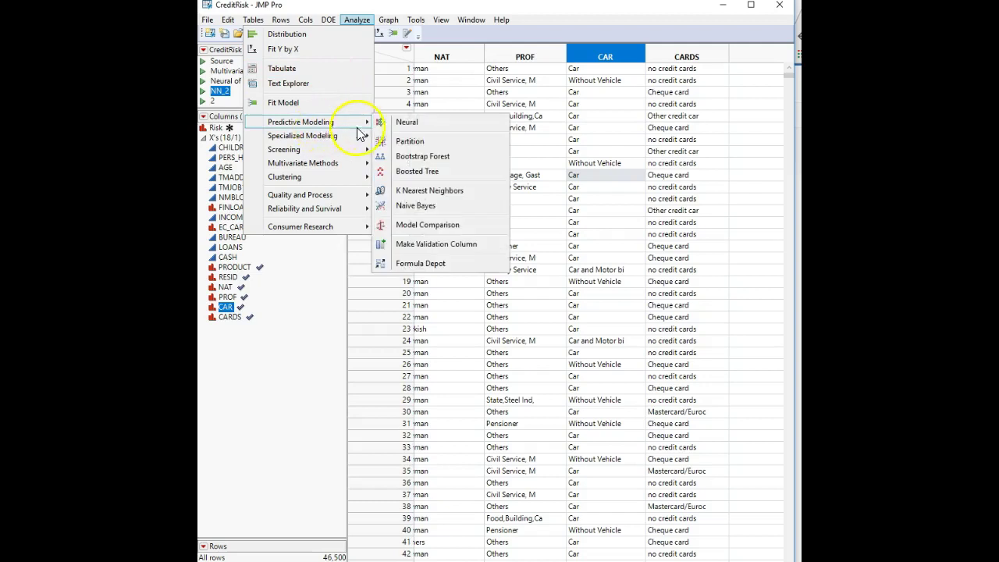
click(410, 124)
drag(405, 32, 530, 167)
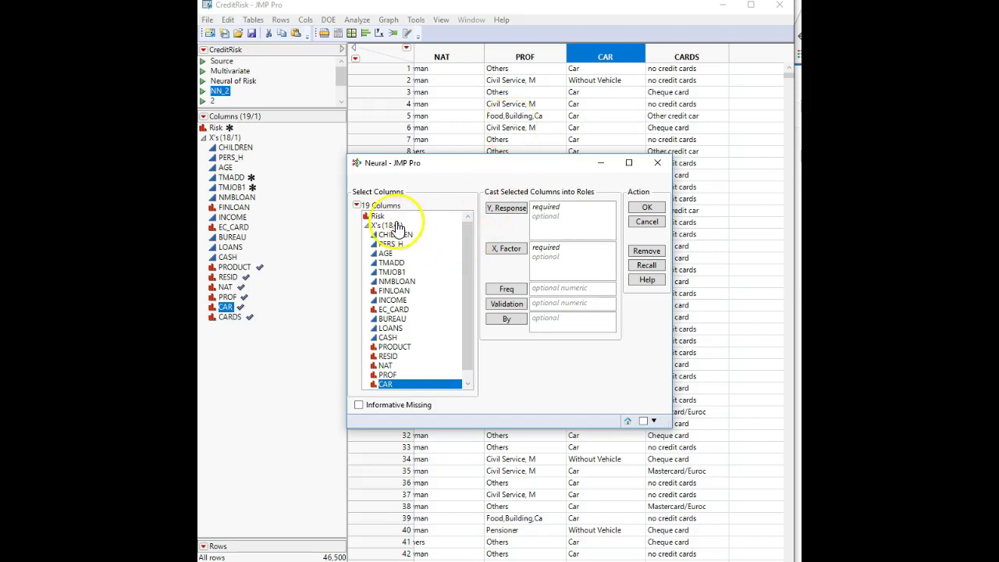
drag(378, 216, 562, 223)
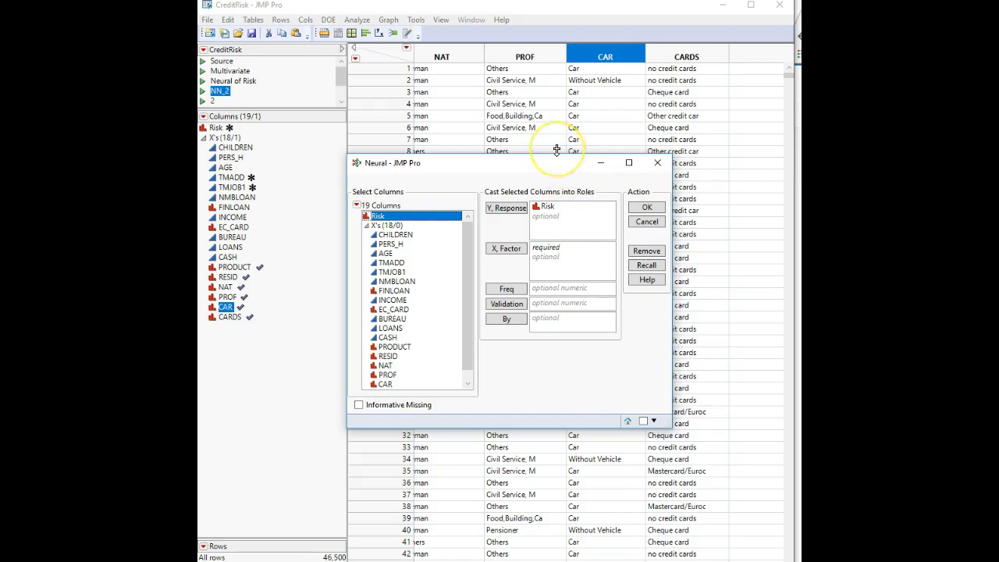
Add all X columns from CHILDREN through CARDS as factors, remove CHILDREN, and launch
click(397, 235)
drag(399, 248, 399, 403)
drag(398, 253, 548, 260)
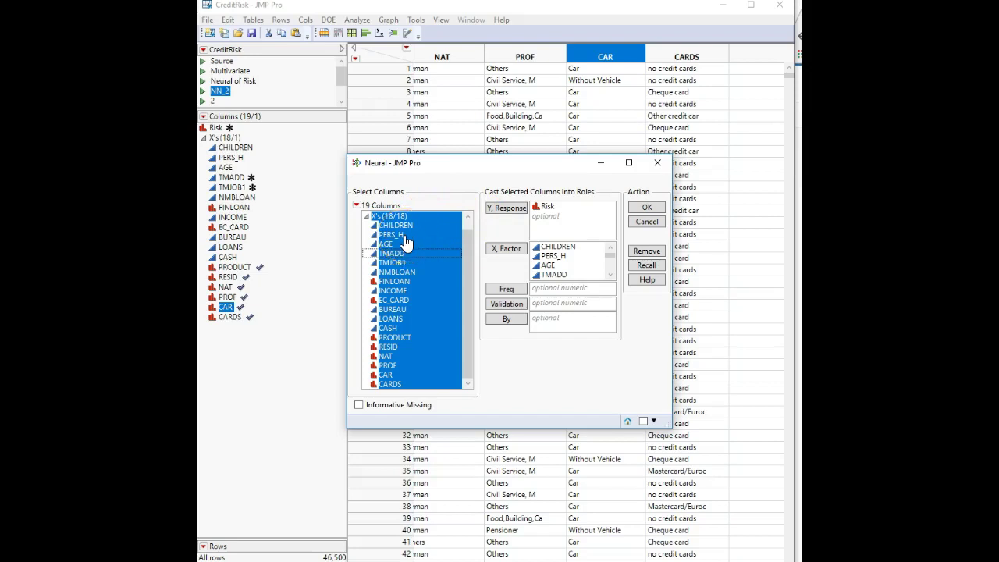
click(433, 273)
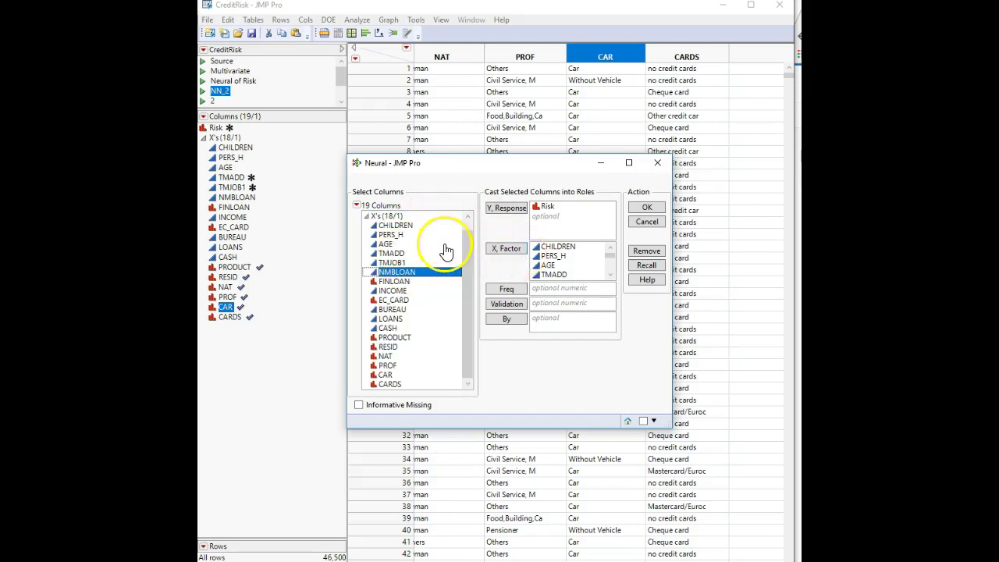
click(572, 247)
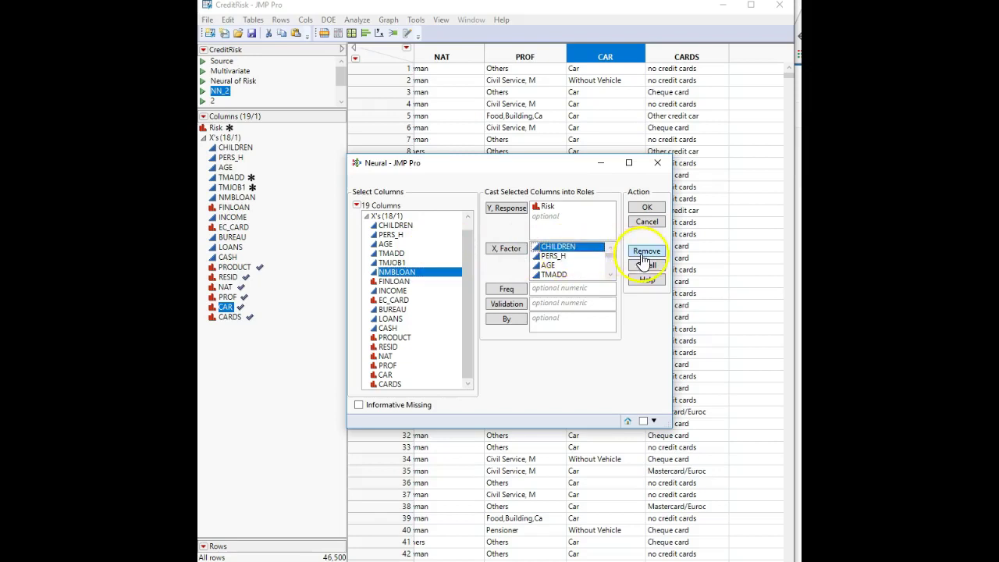
click(644, 252)
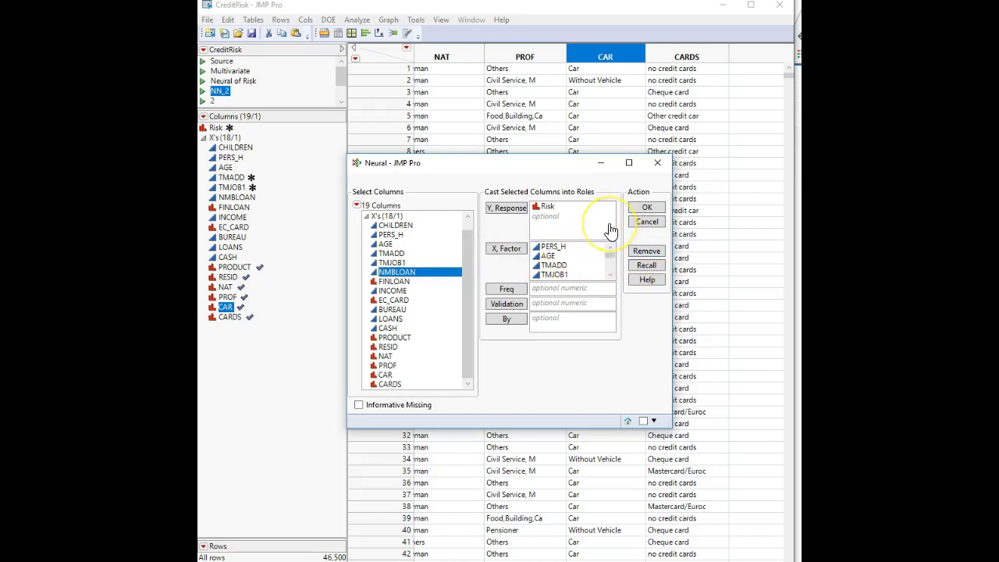
click(647, 209)
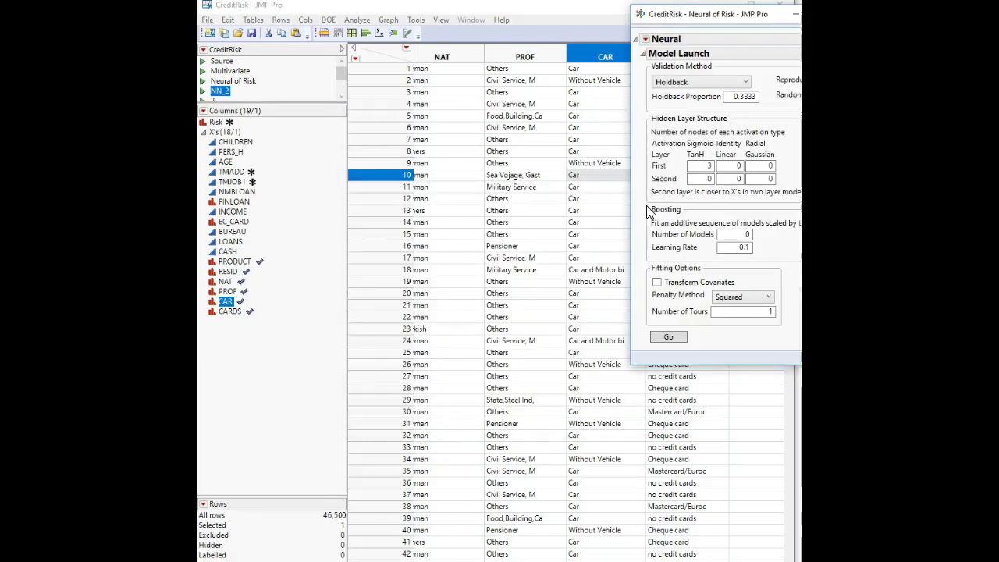
Give the first hidden layer 1 Linear and 1 Gaussian node
drag(730, 16, 475, 93)
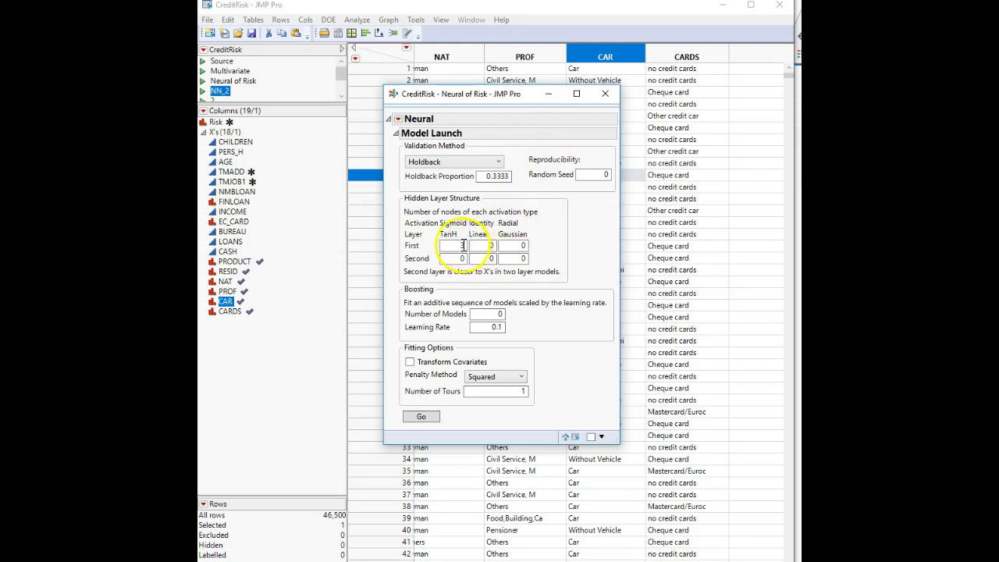
double_click(487, 245)
text(1)
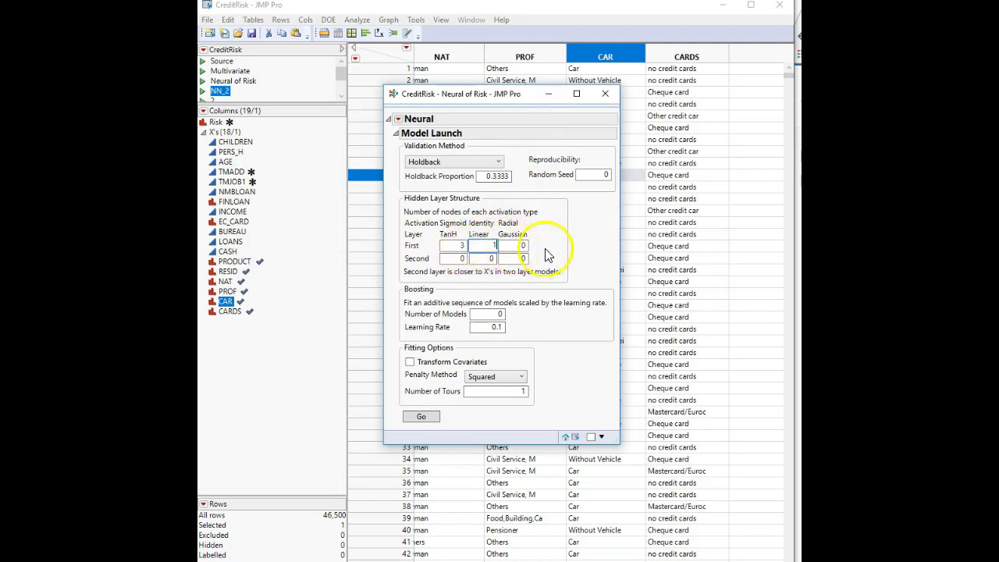
click(526, 245)
text(1)
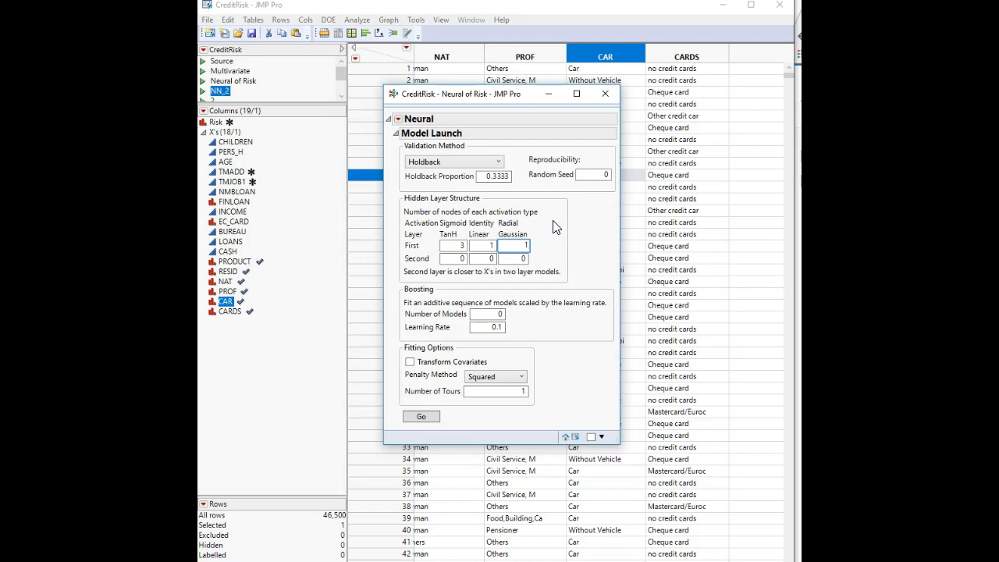
Give the second hidden layer 3 TanH, 1 Linear and 1 Gaussian node
click(460, 259)
text(3)
click(490, 258)
text(1)
click(524, 258)
text(1)
click(490, 175)
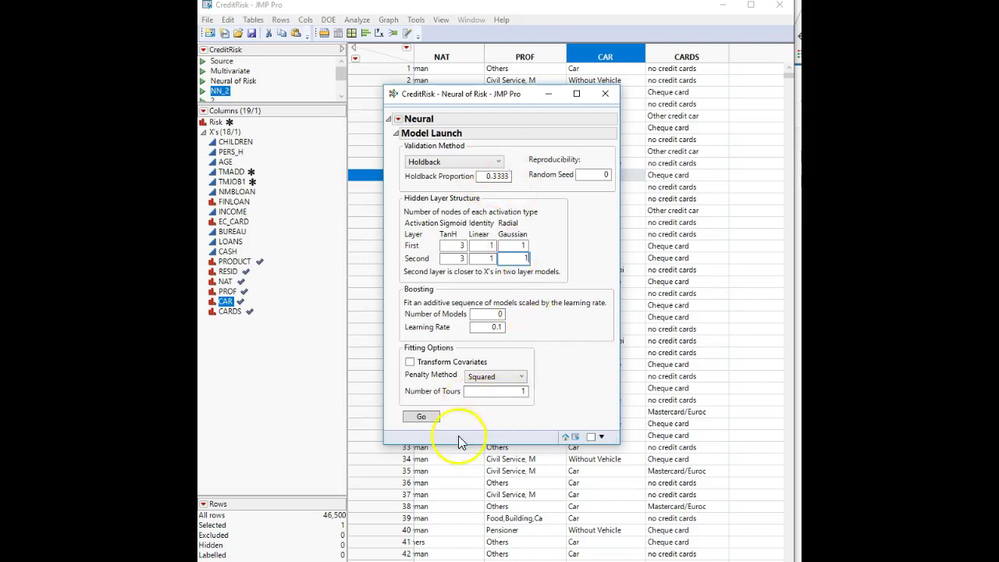
click(420, 420)
Fit the model, yielding training misclassification 0.0255 and Generalized RSquare 0.3074
click(433, 419)
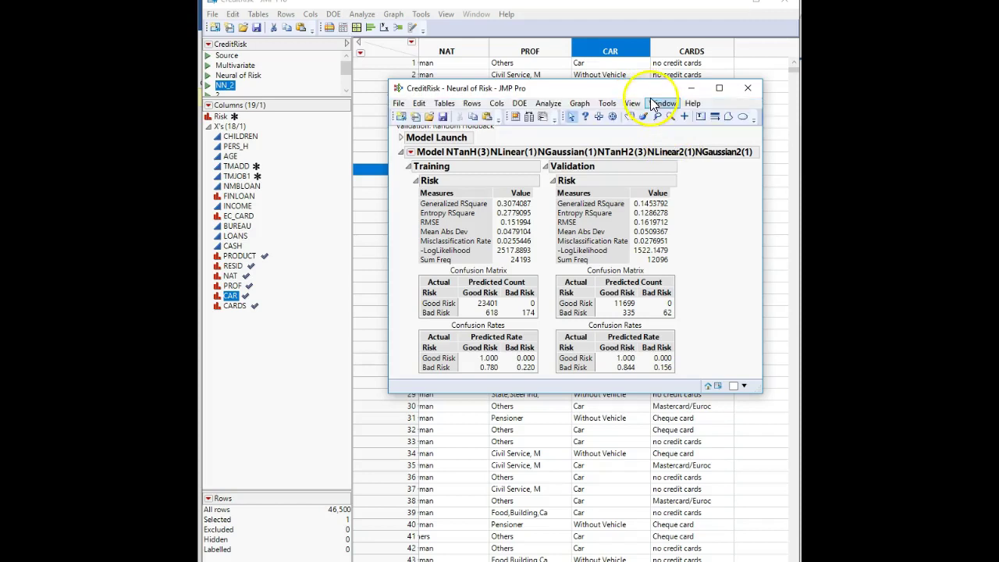
drag(622, 89, 603, 71)
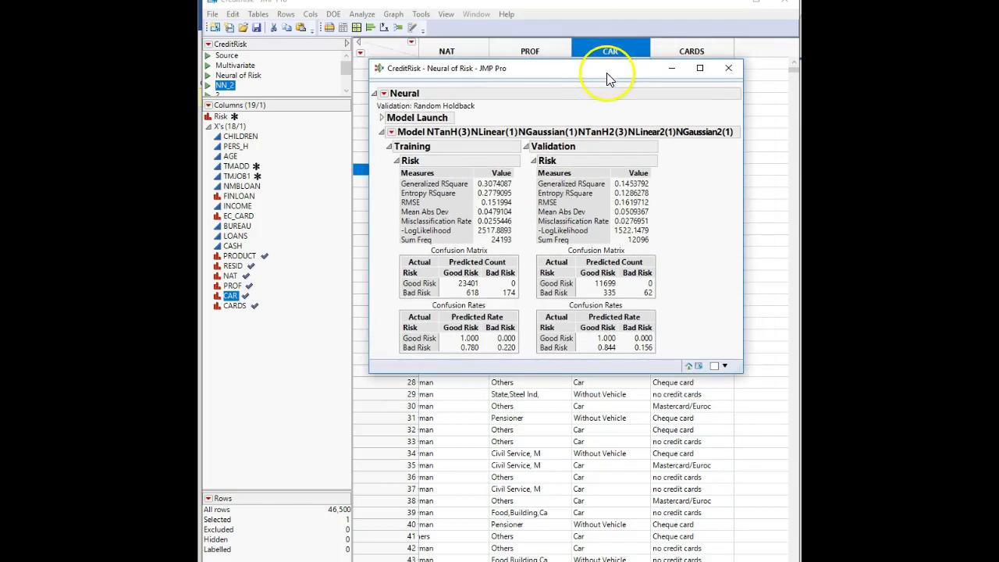
click(383, 92)
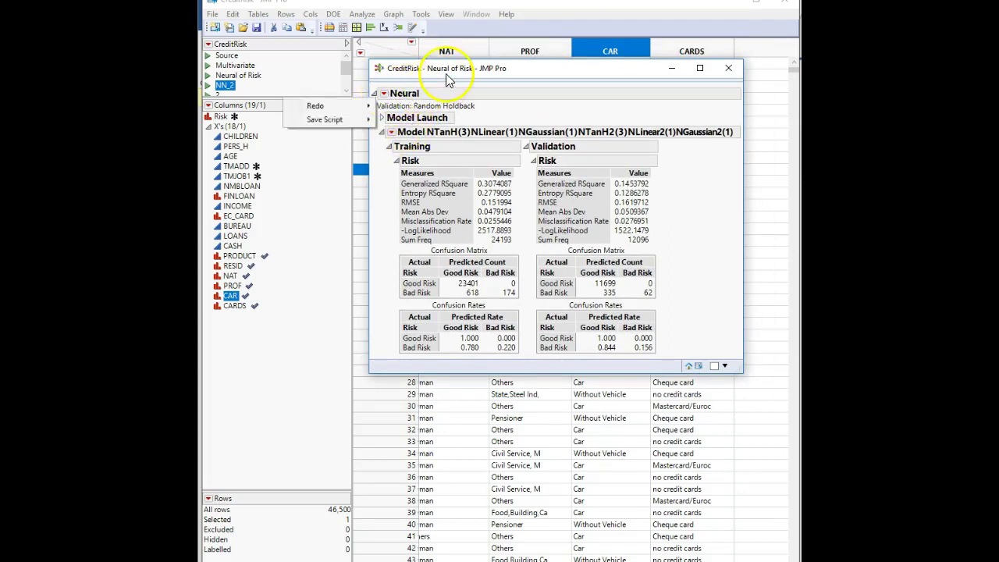
click(447, 78)
click(391, 132)
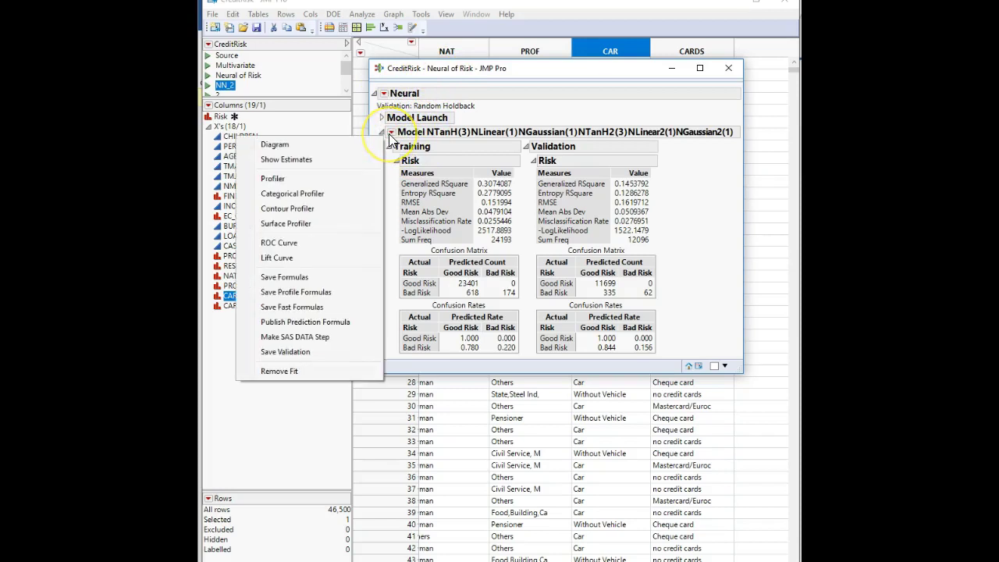
Show the network diagram and save a Validation column of each row's training/validation role
click(341, 146)
drag(601, 66, 600, 15)
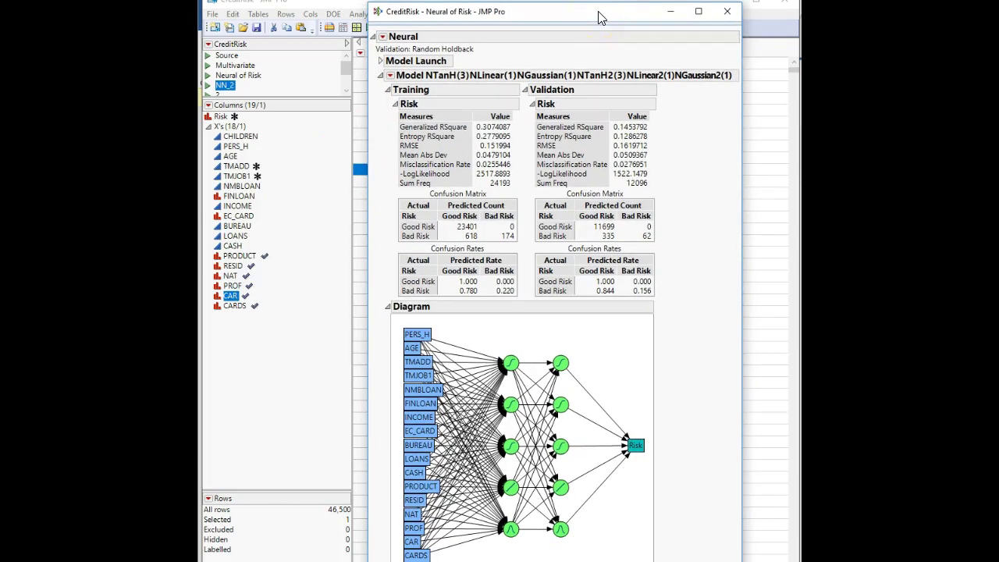
click(595, 32)
click(389, 76)
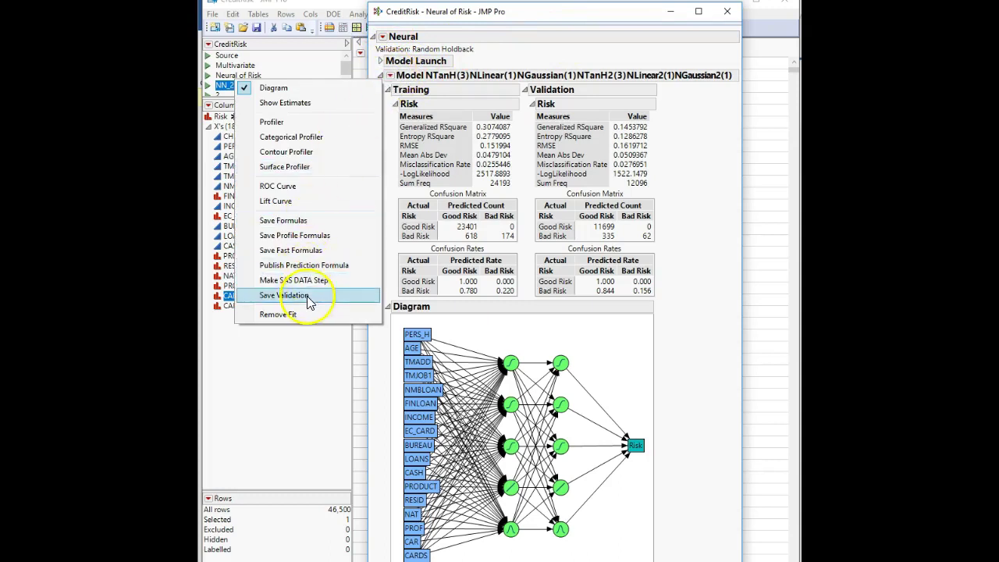
click(263, 294)
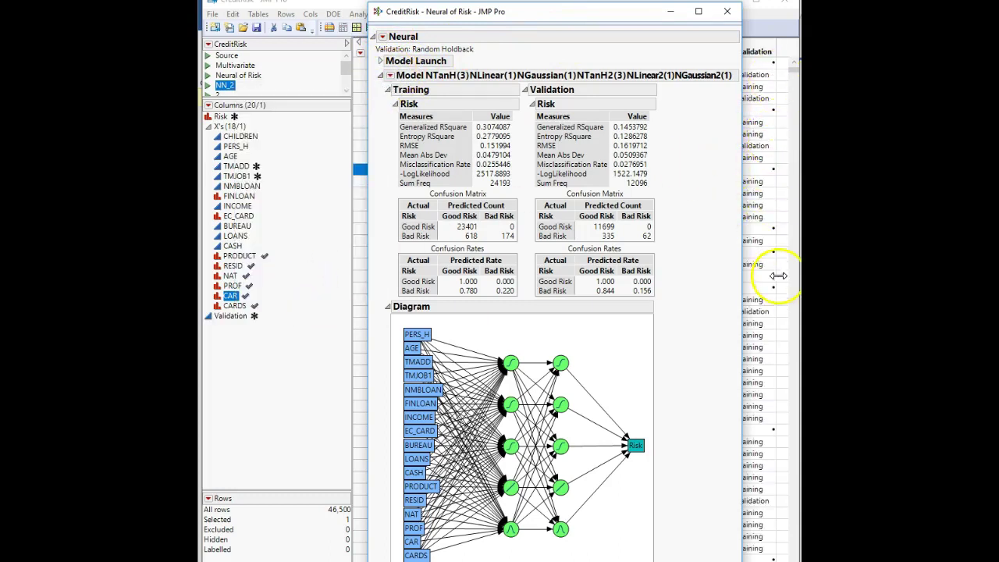